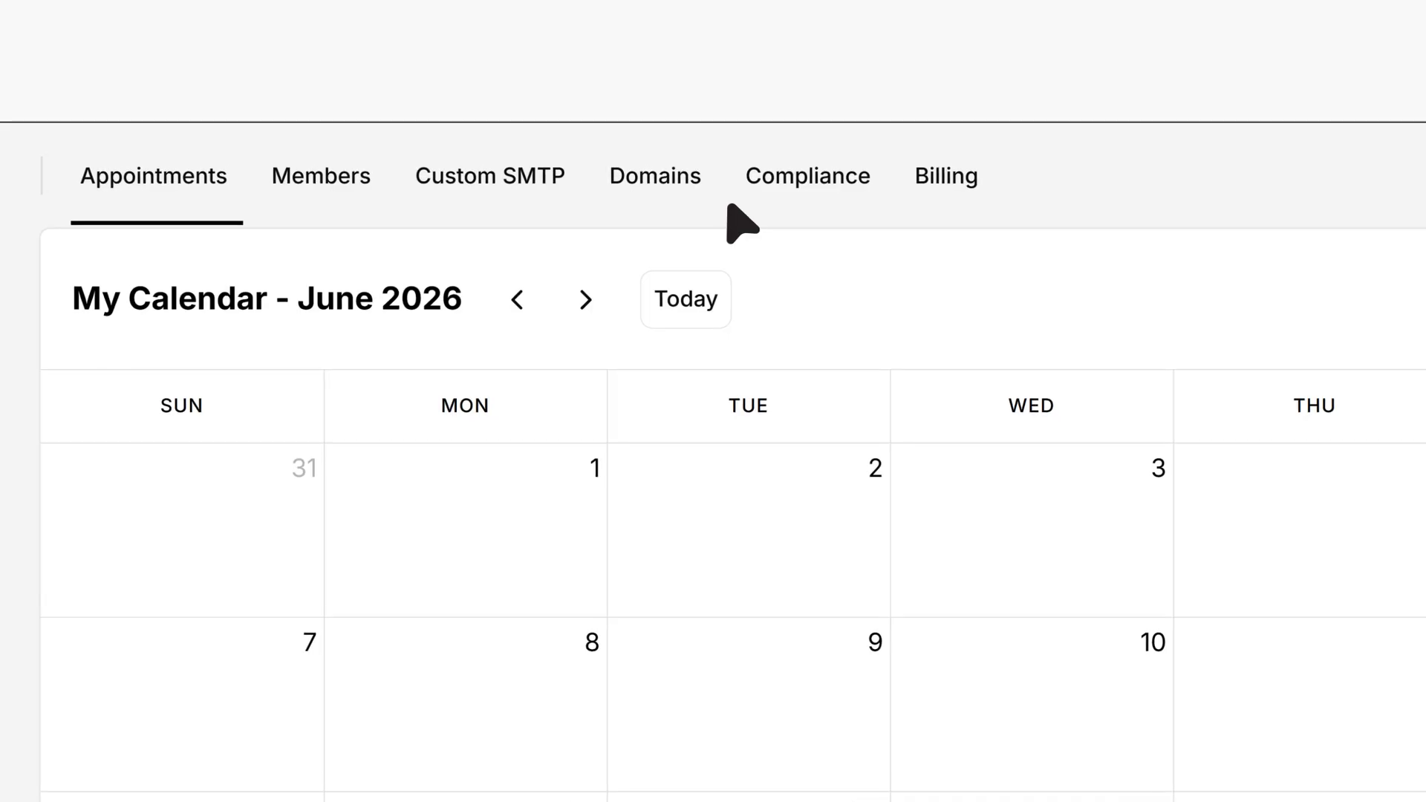
Add booking.acmecorp.com as a new custom domain in the Domains settings and submit its setup.
left_click(653, 182)
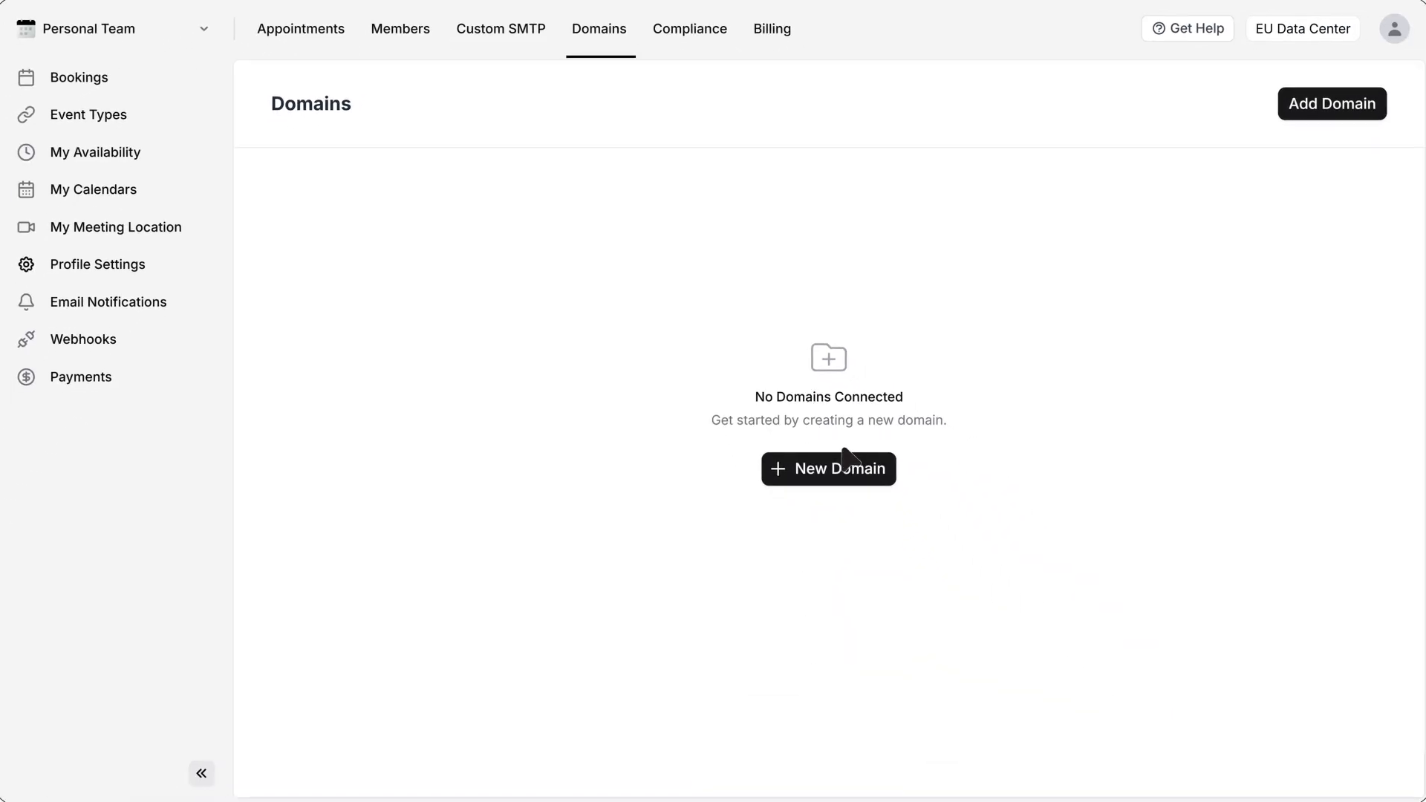
left_click(999, 754)
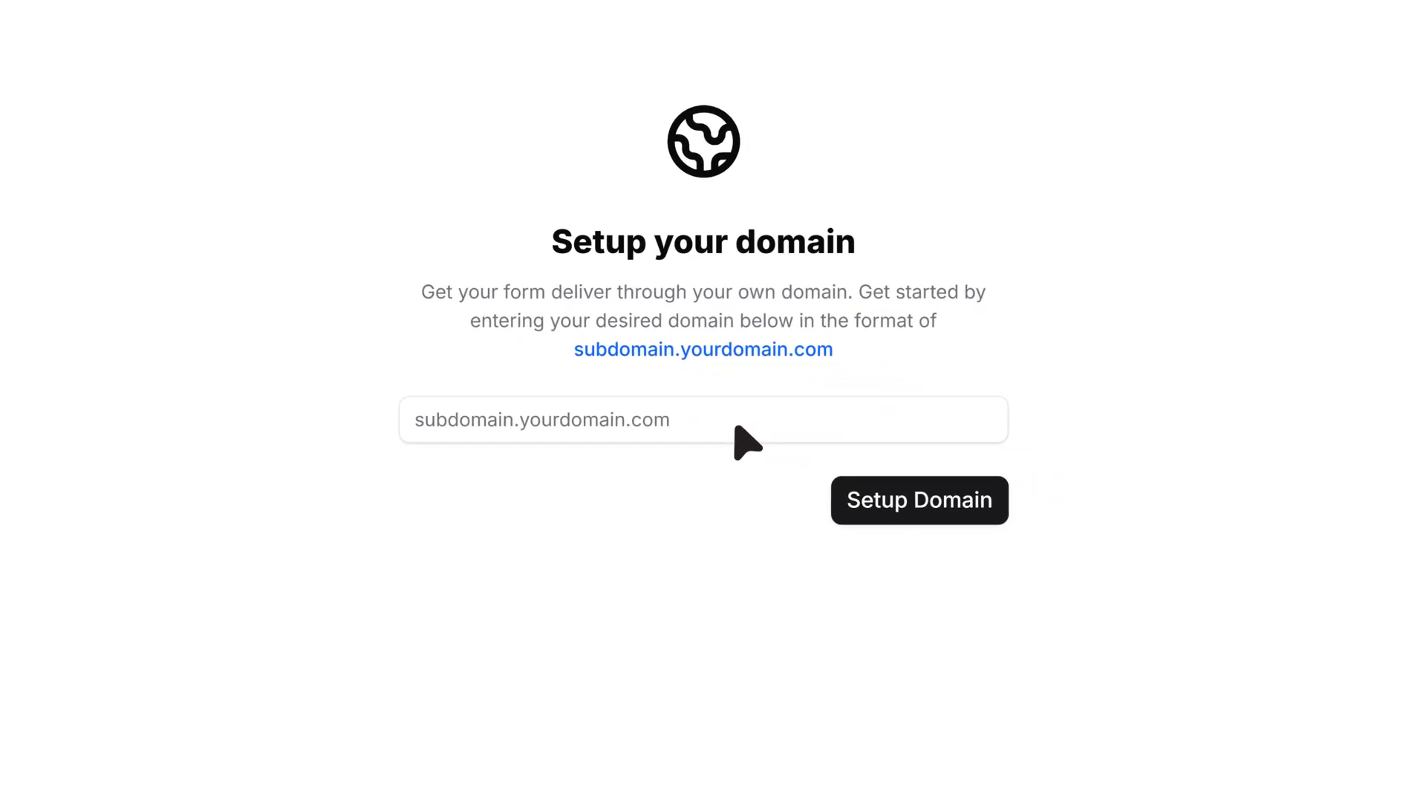
left_click(672, 425)
type("booking.acmecorp.com")
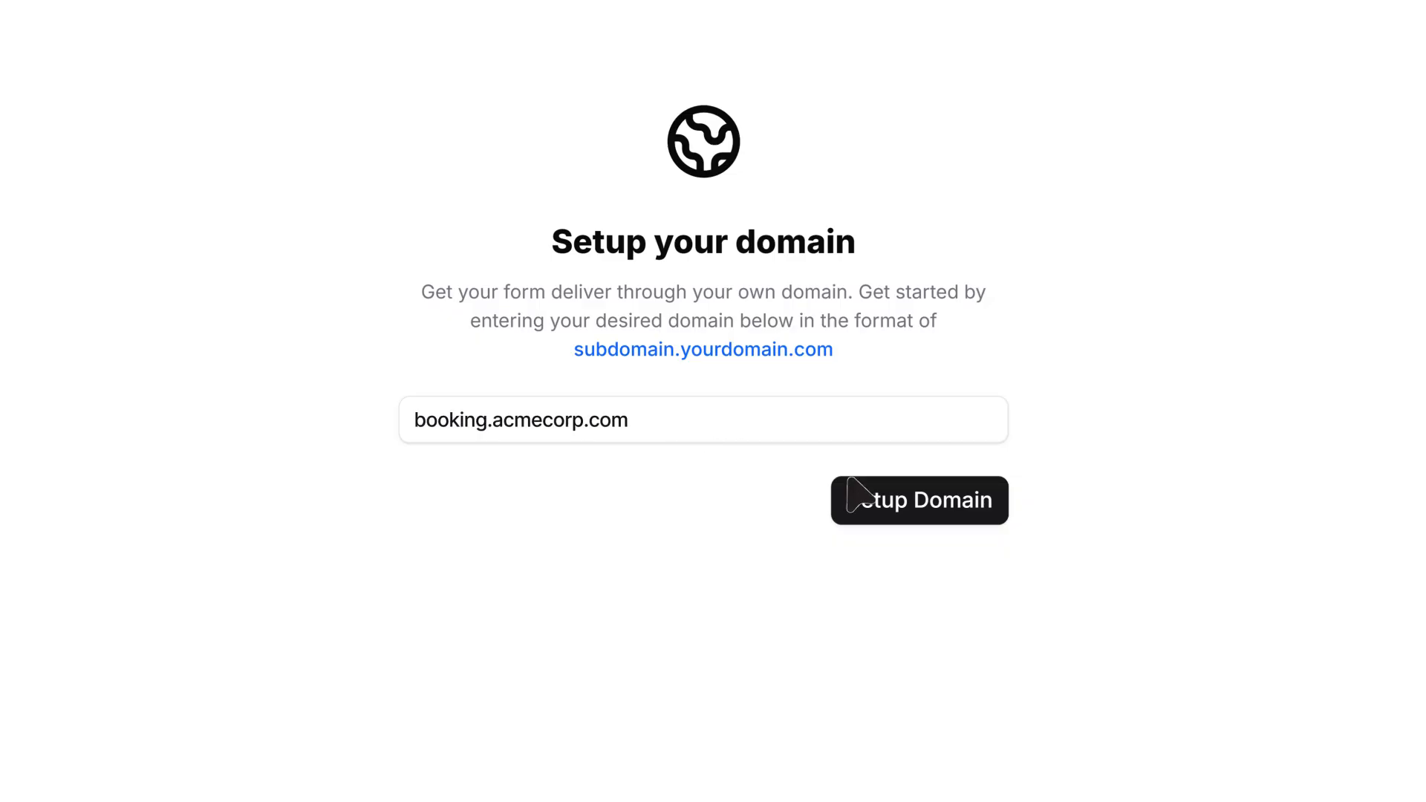
left_click(942, 507)
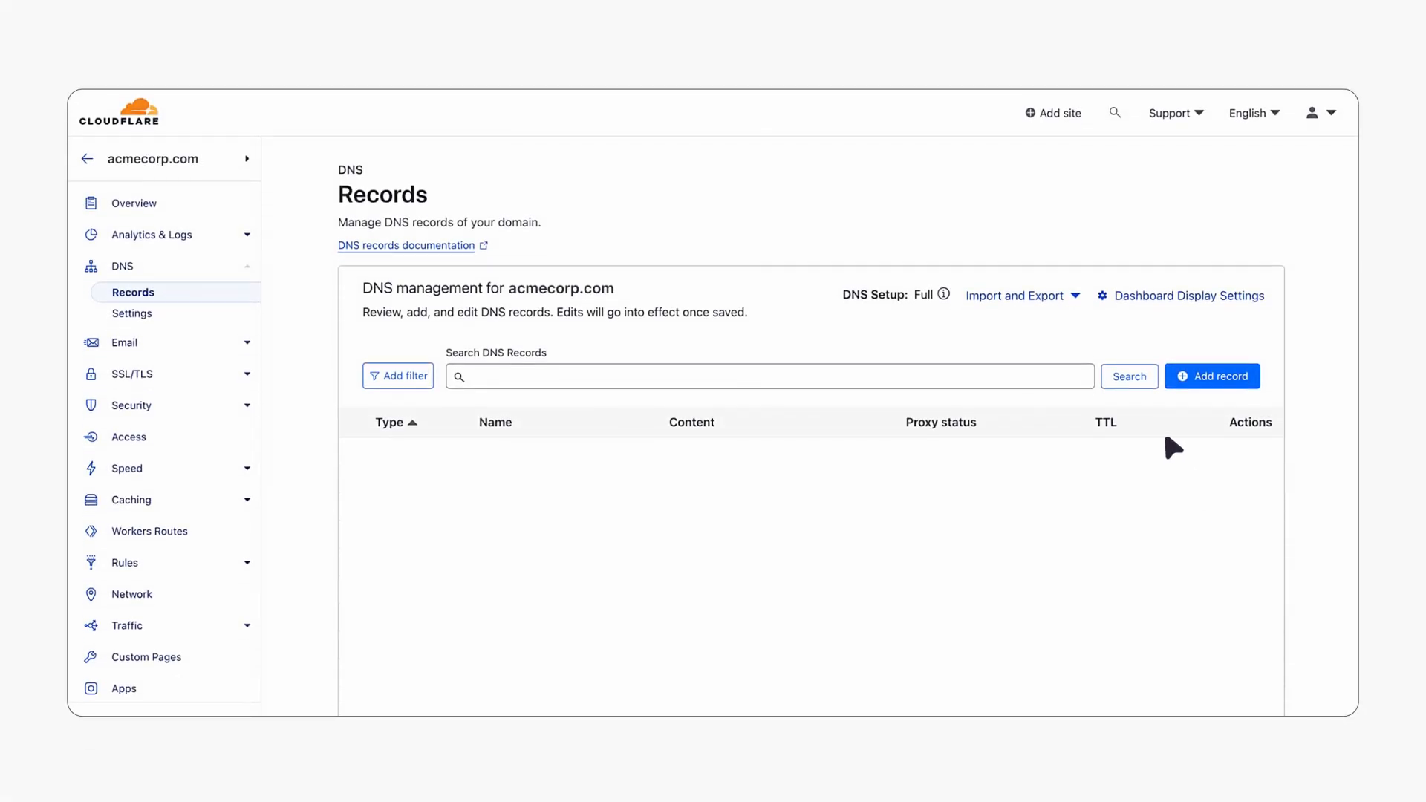
In Cloudflare, add a DNS record of type CNAME for acmecorp.com with the name booking.
left_click(1227, 376)
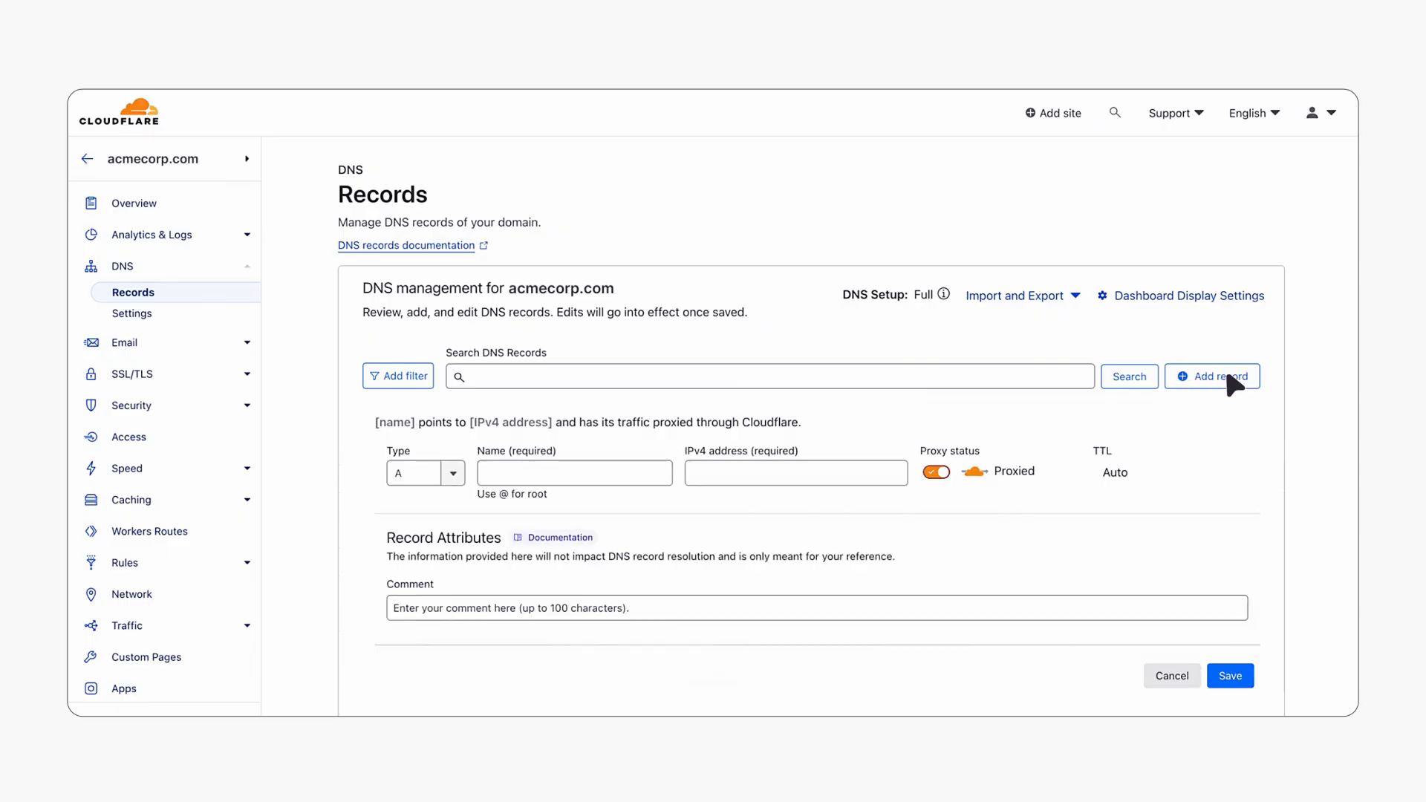
left_click(452, 474)
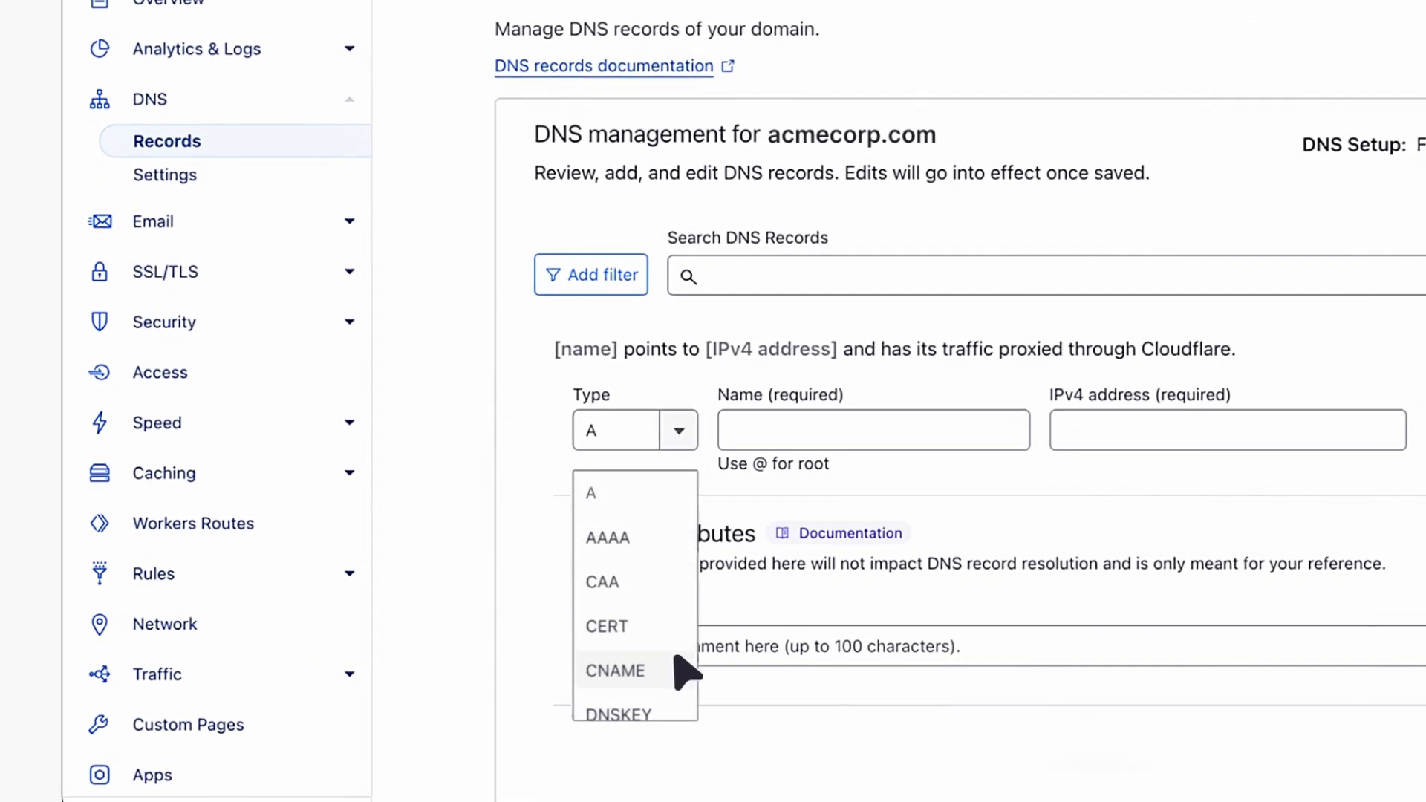
left_click(678, 669)
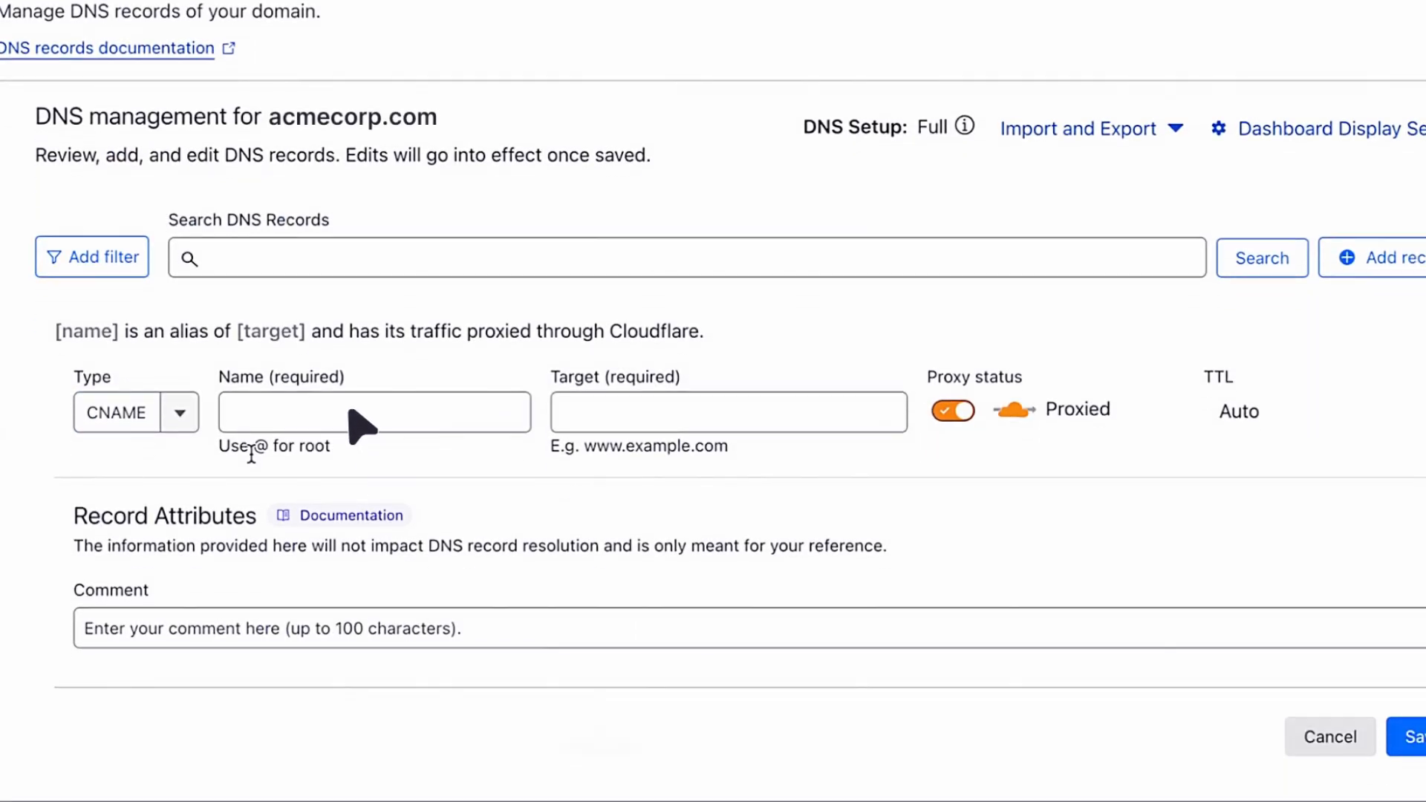
left_click(349, 410)
type("booking")
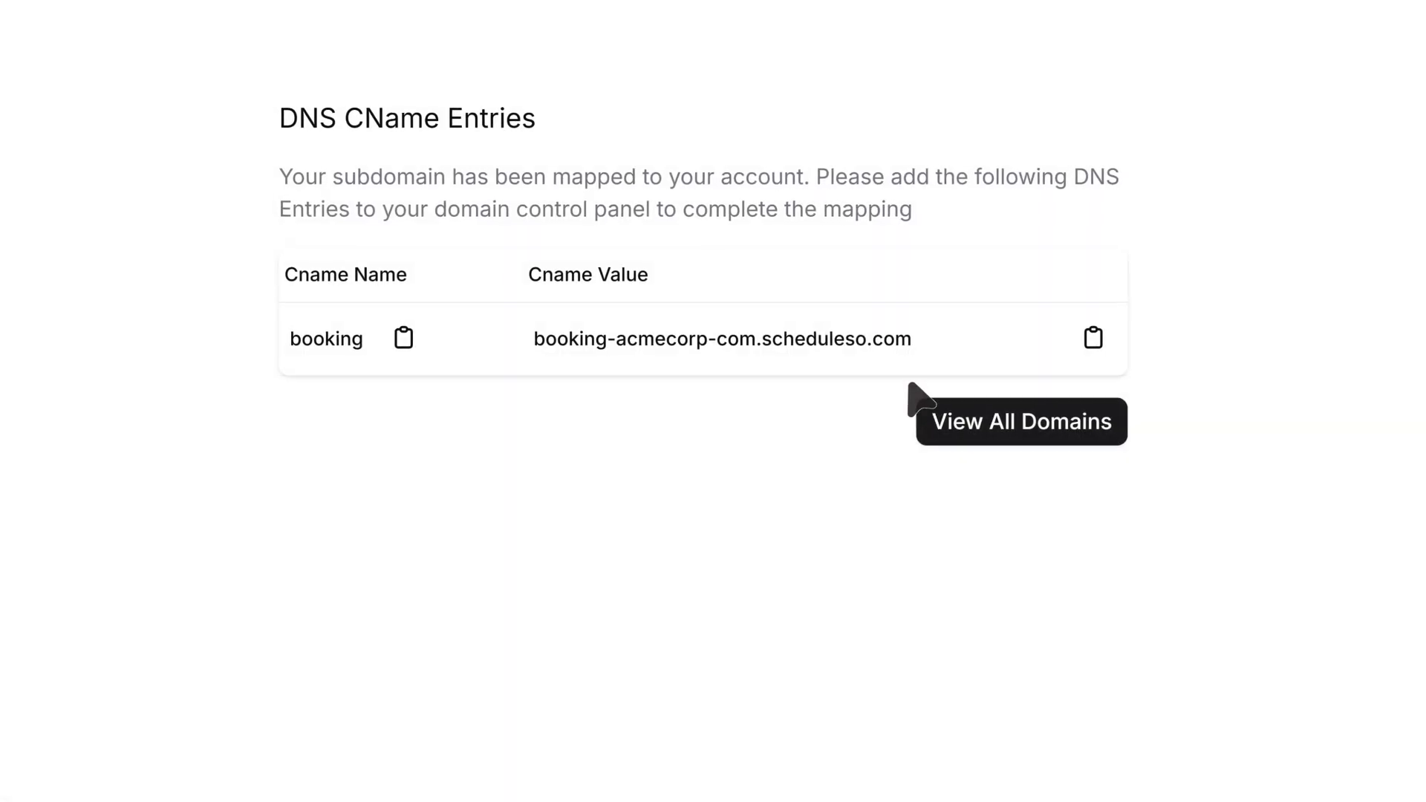
Copy the Cname value booking-acmecorp-com.scheduleso.com from the domain setup page into the Cloudflare record's target.
left_click(1097, 343)
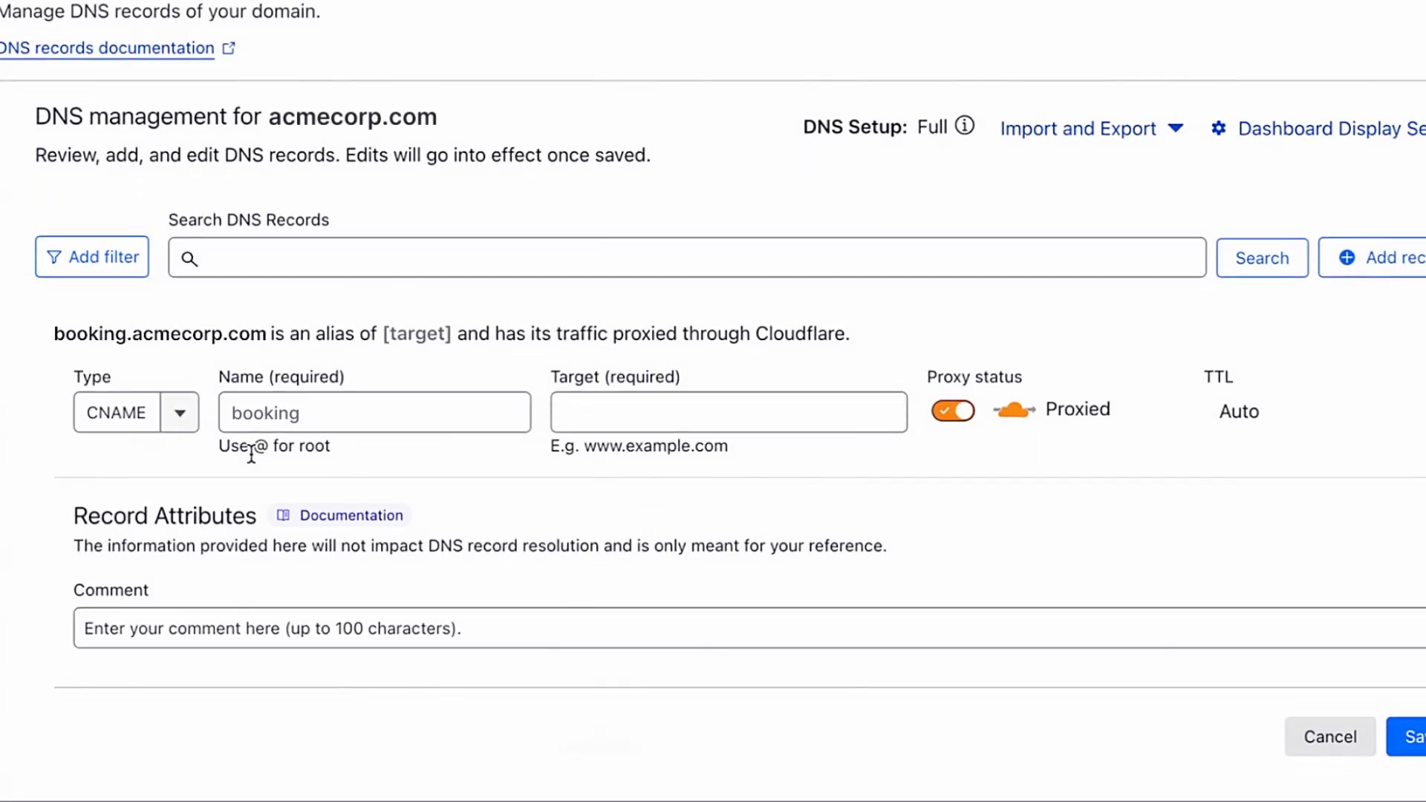
left_click(733, 422)
key("ctrl+v")
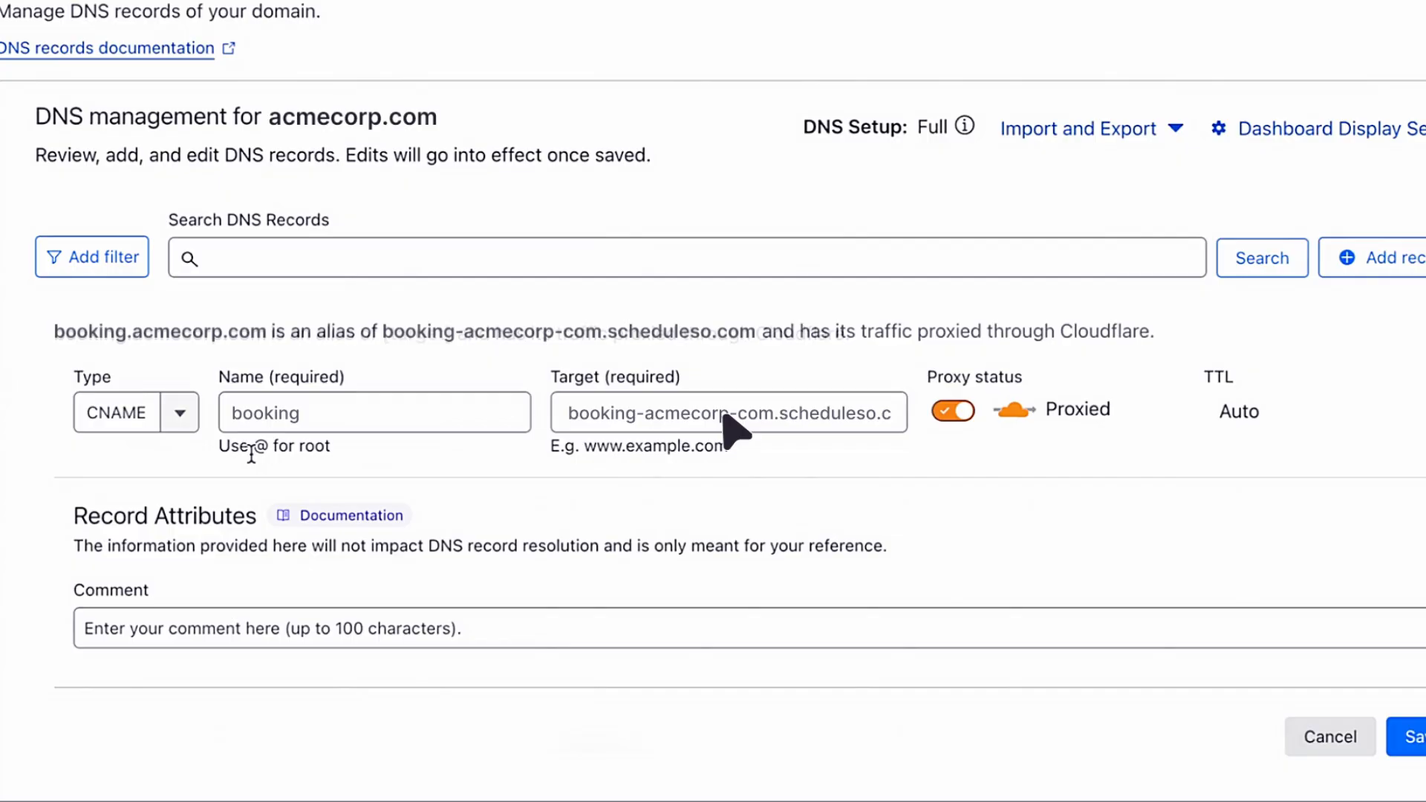
Turn off proxying for the CNAME record so it is DNS only, and set its TTL to 1 min.
left_click(952, 413)
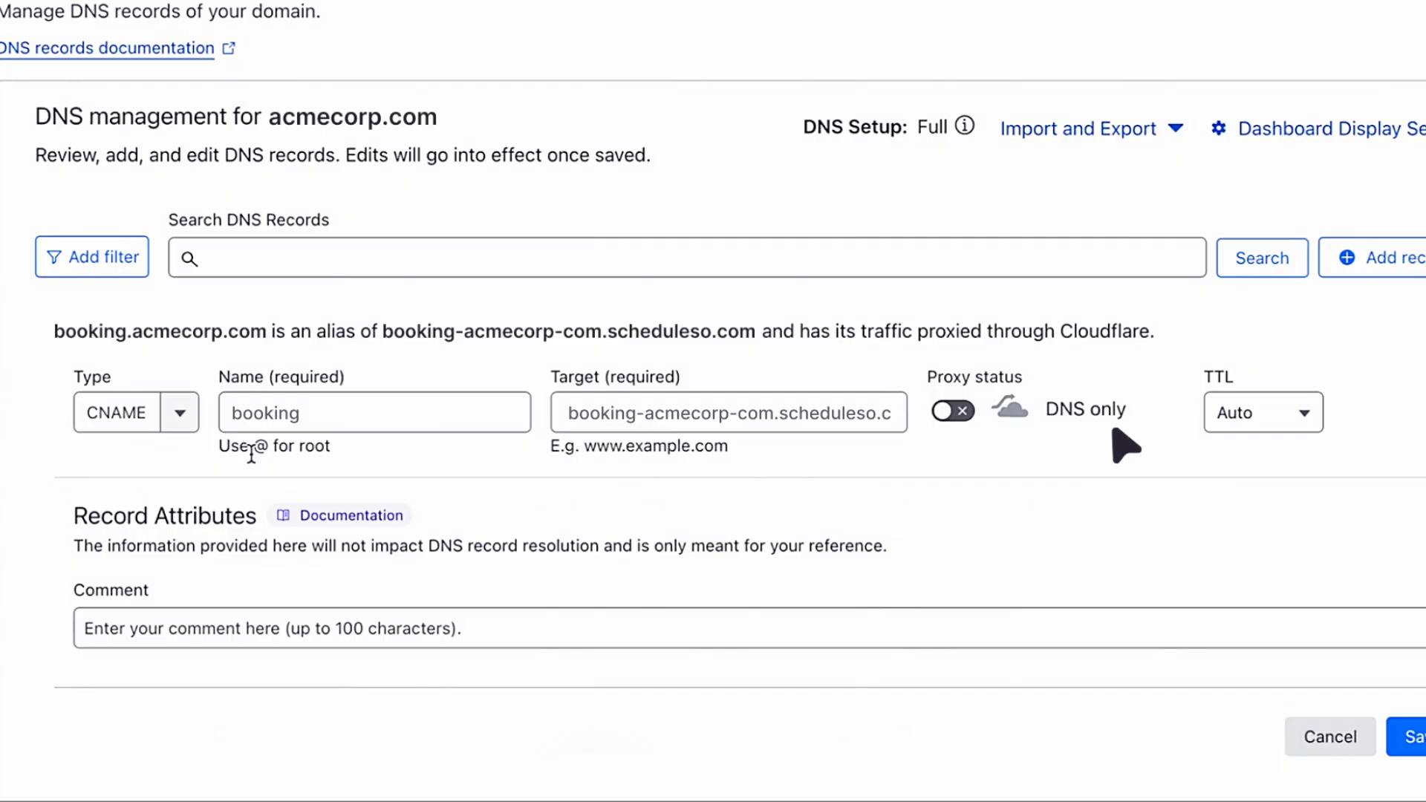
left_click(1255, 413)
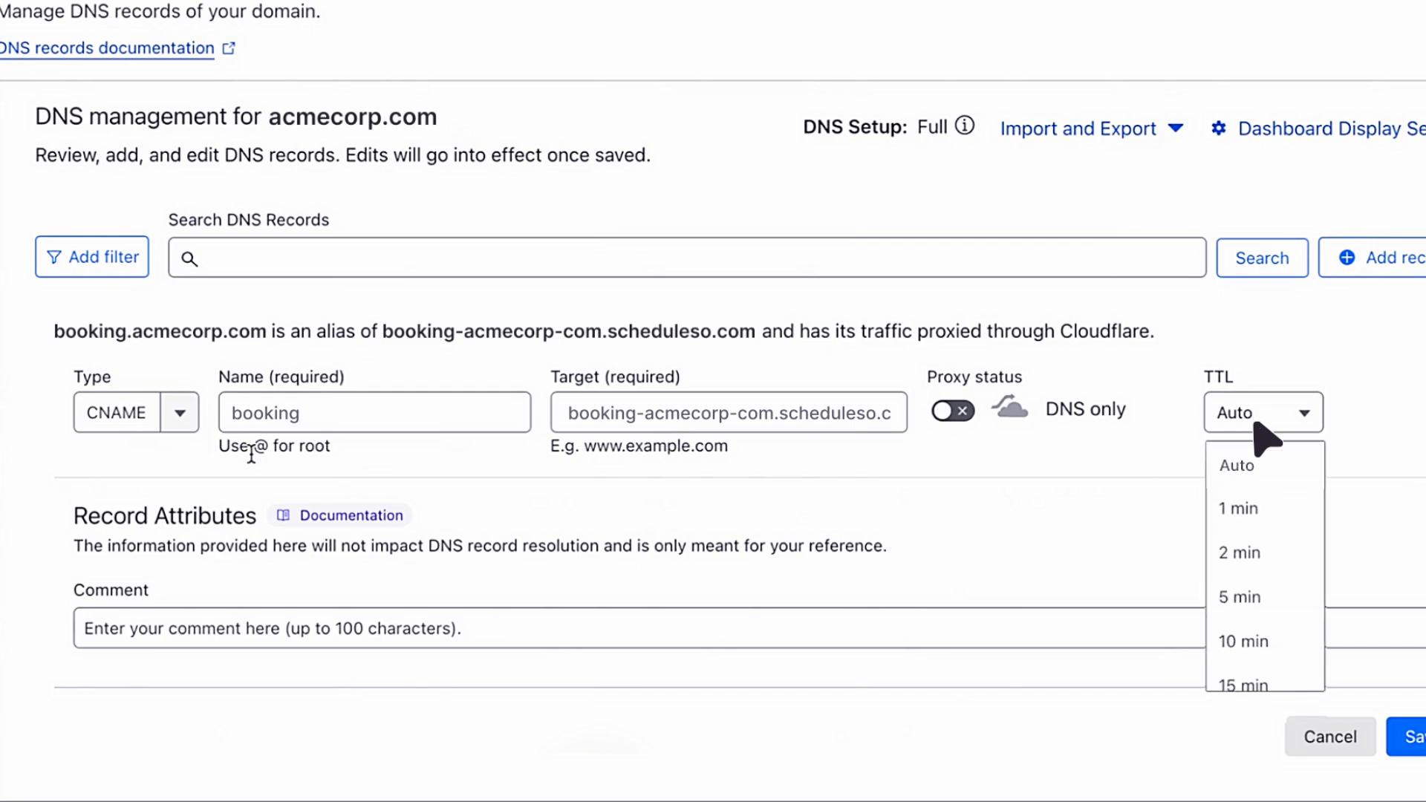
left_click(1255, 506)
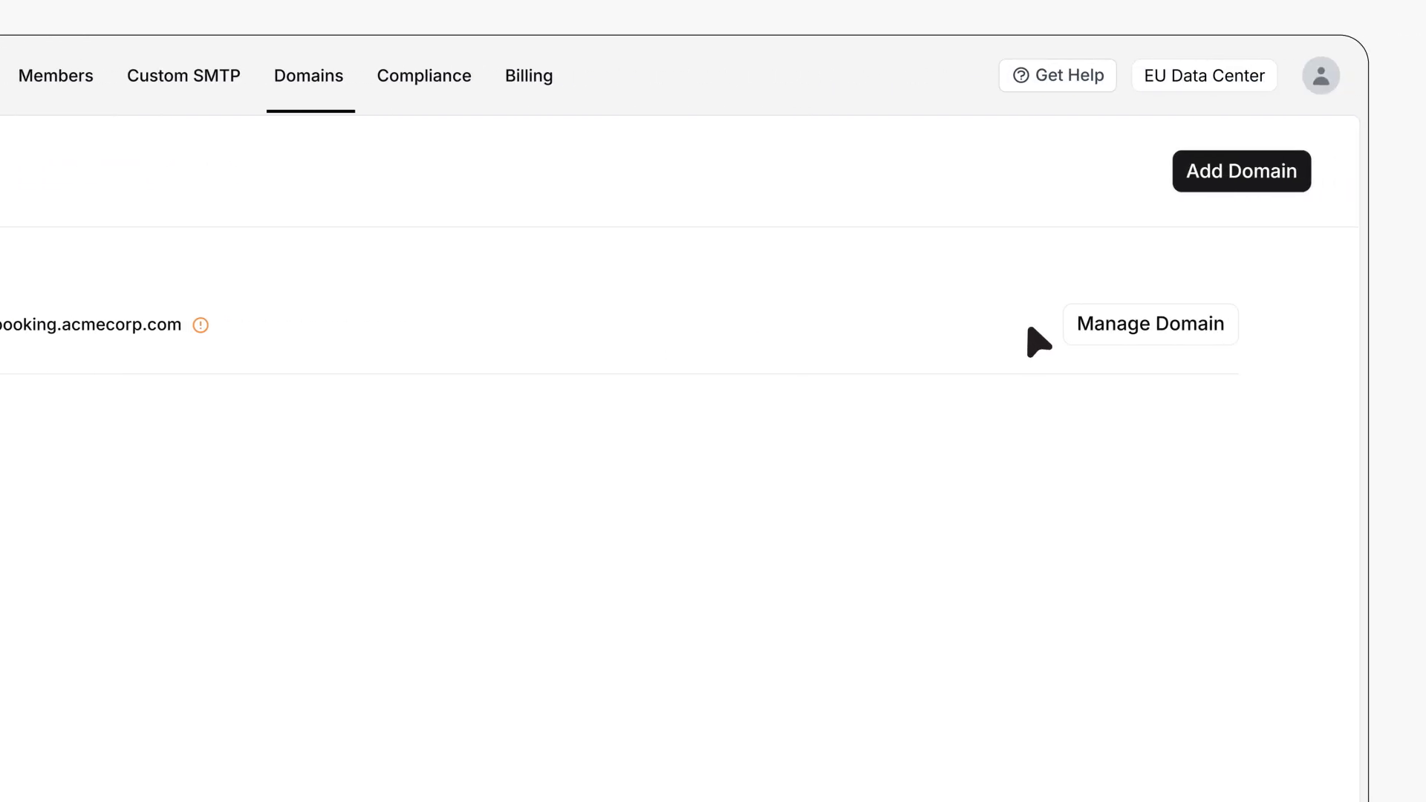
Back in the scheduling app's domain list, manage booking.acmecorp.com and verify the domain.
left_click(1160, 327)
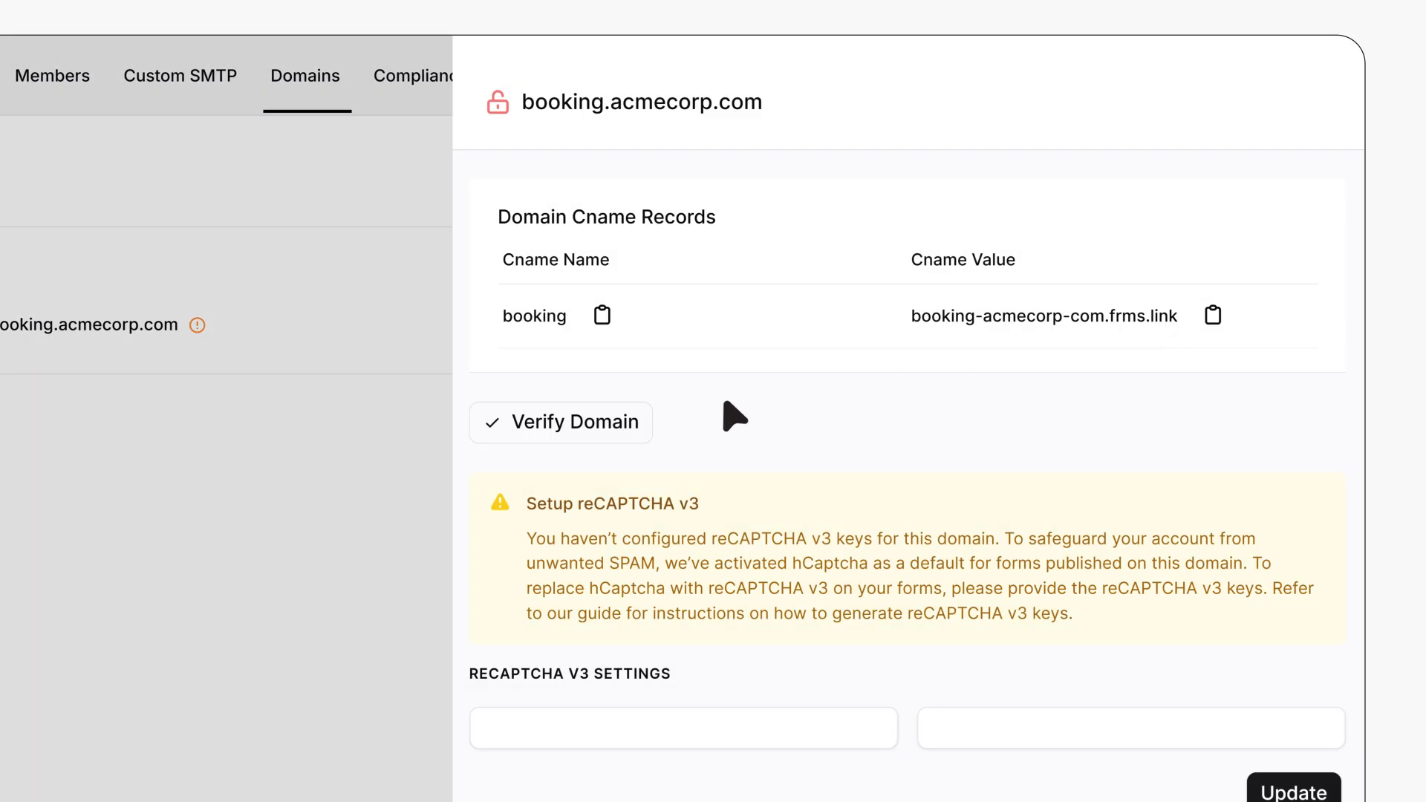
left_click(608, 428)
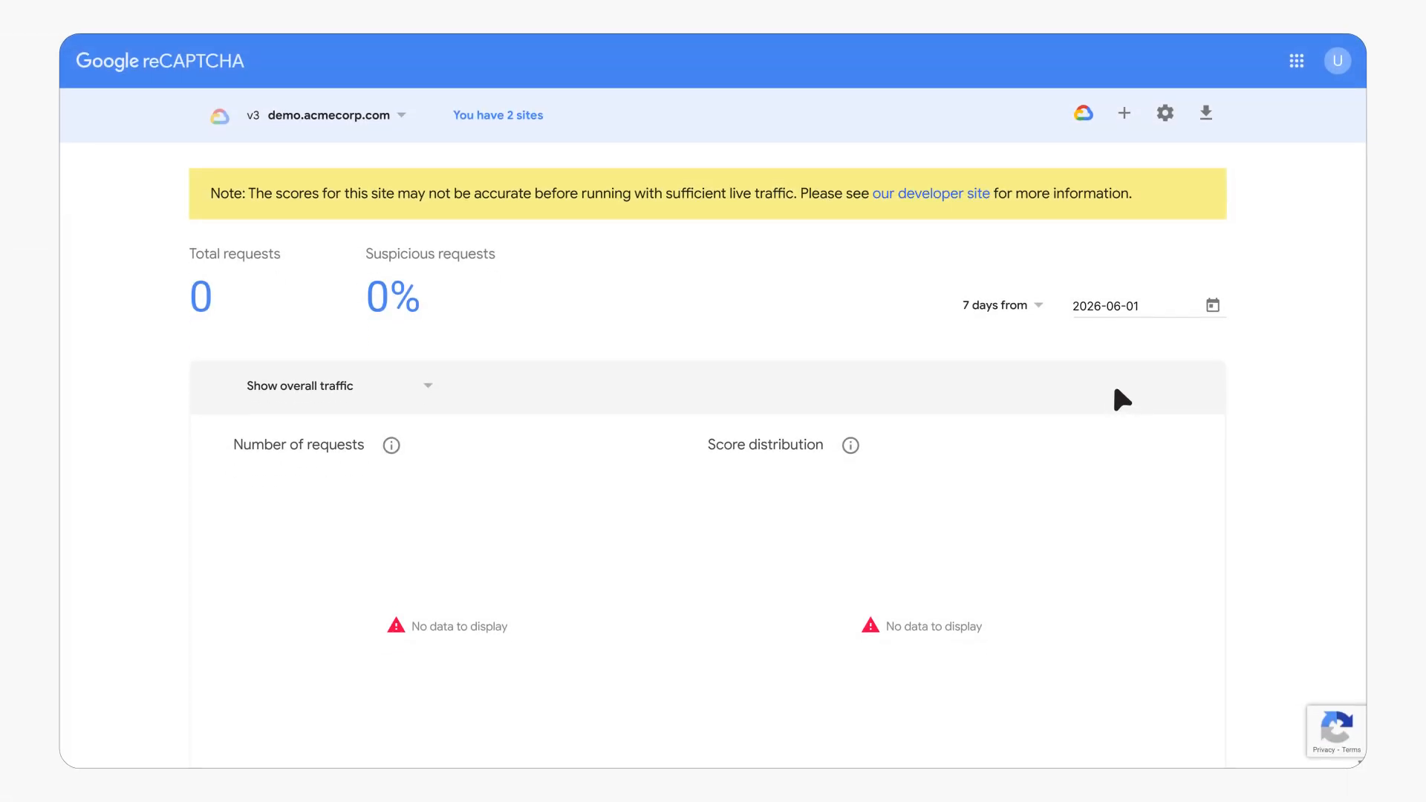
In Google reCAPTCHA, register a score based (v3) site labelled acmecorp.com for the domain booking.acmecorp.com.
left_click(1124, 113)
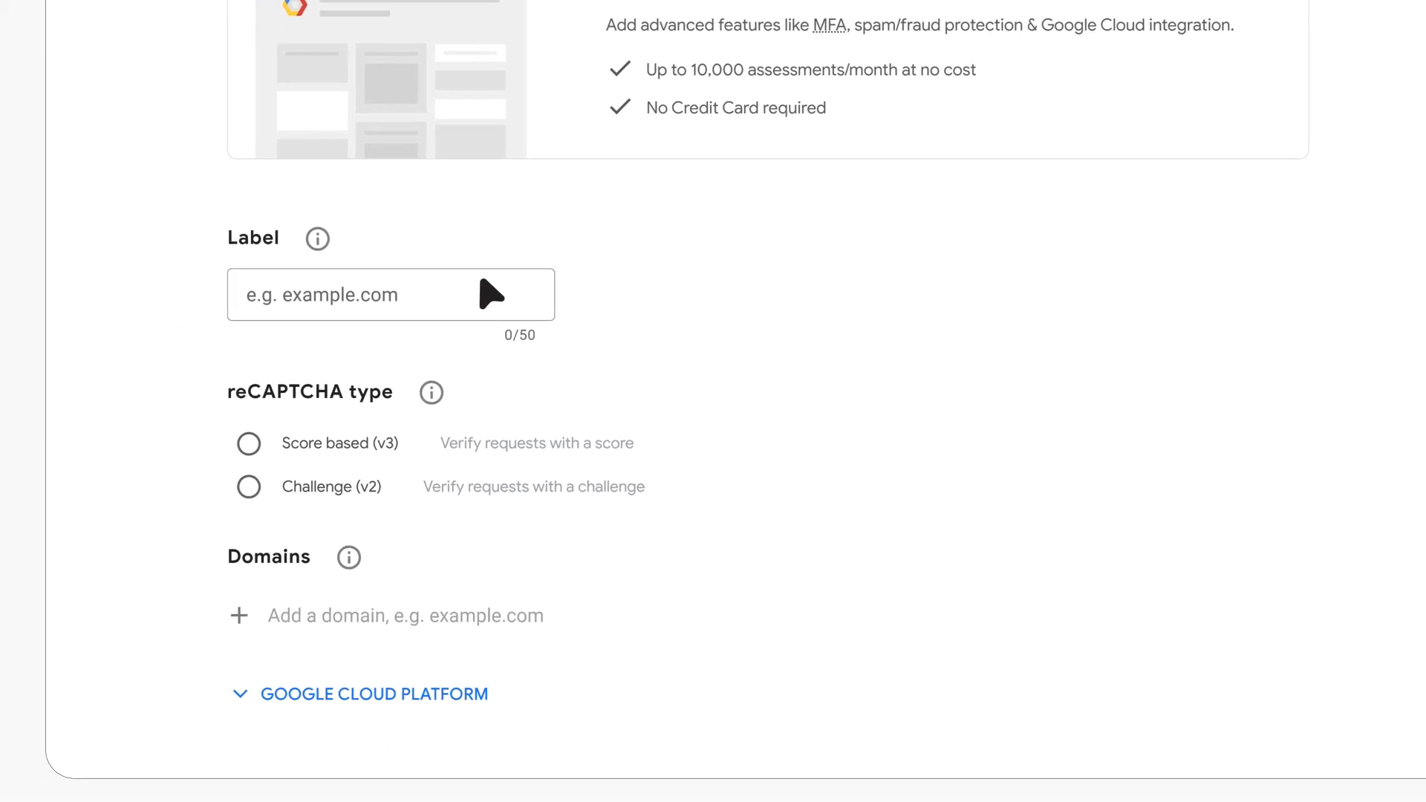
left_click(23, 581)
type("acmecorp.com")
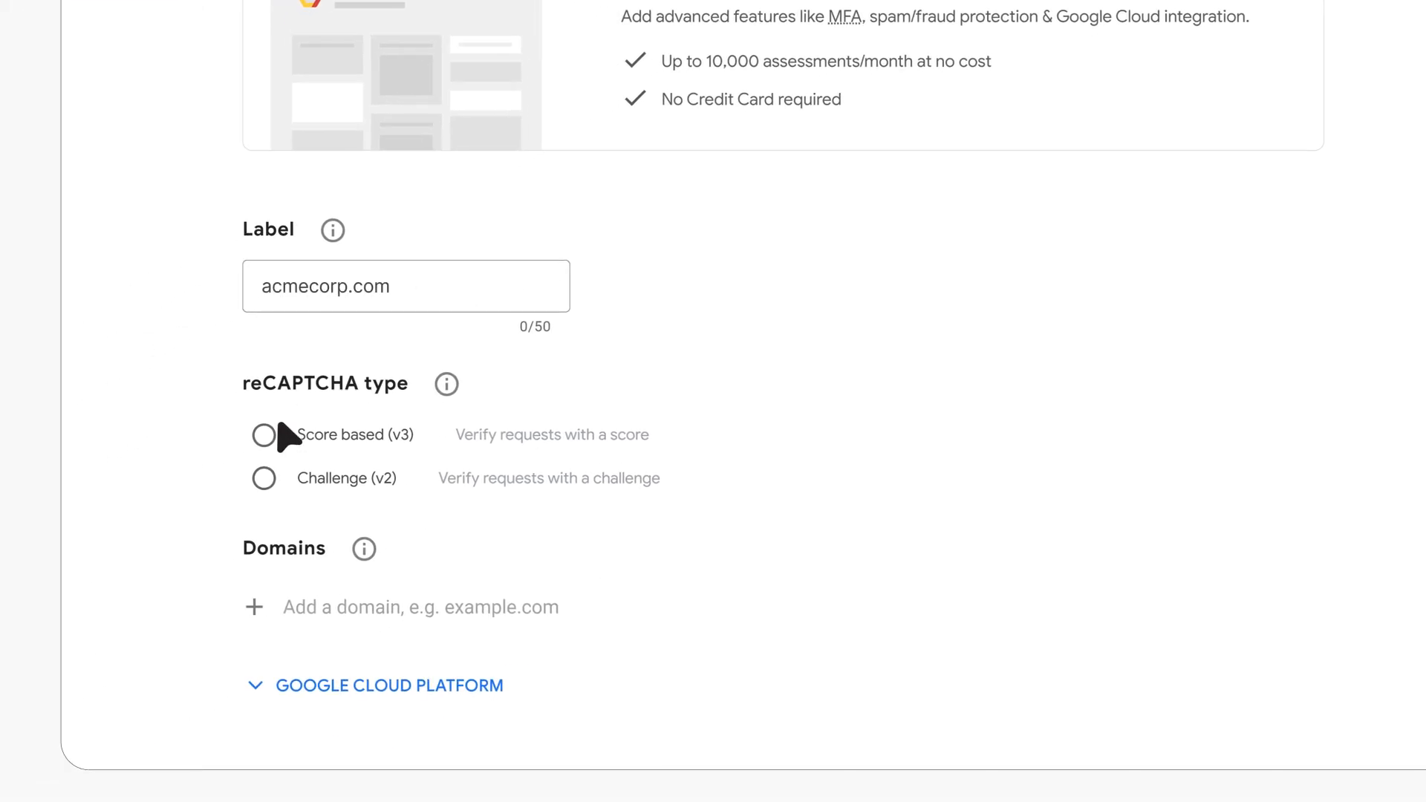
left_click(263, 435)
left_click(382, 607)
type("booking.acmecorp.com")
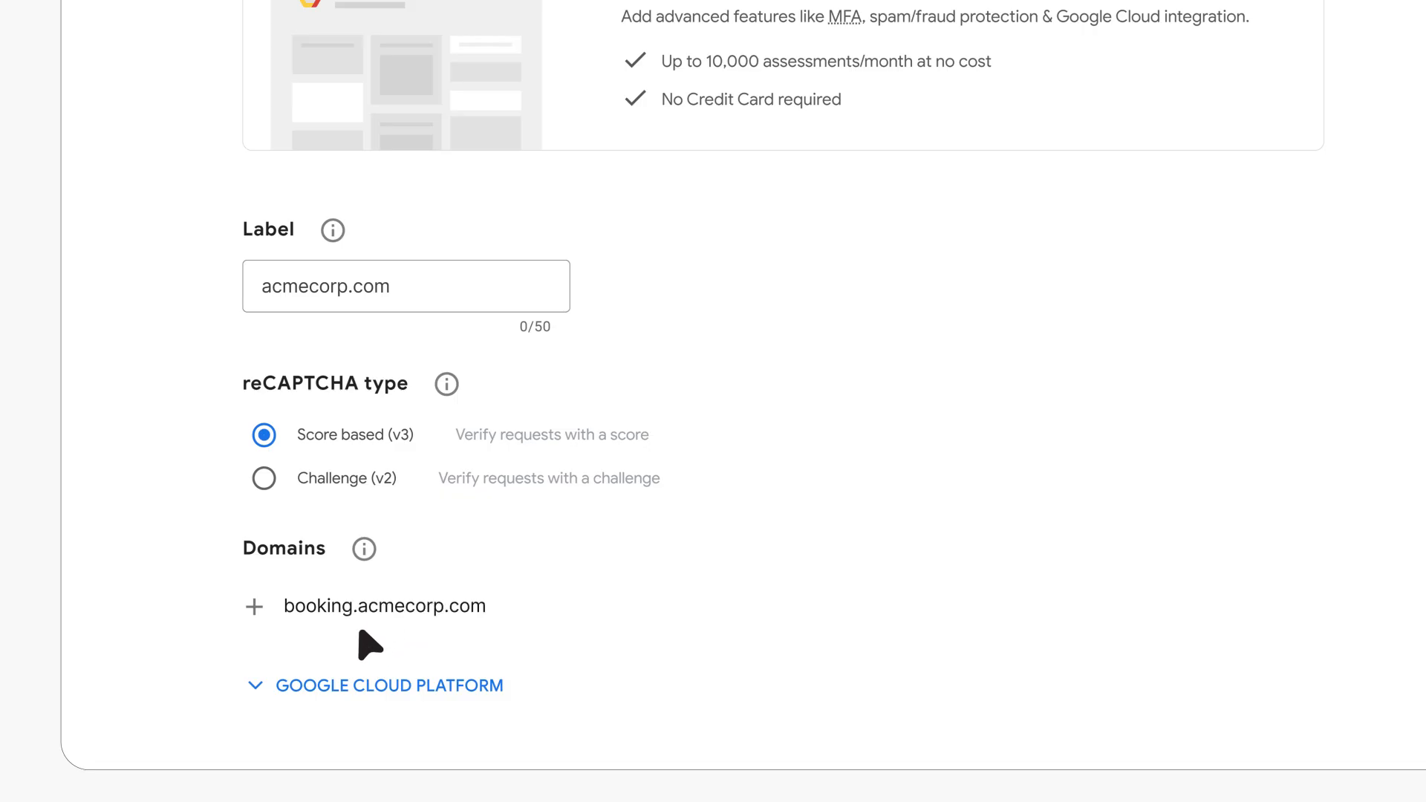
scroll(369, 644, "down", 3)
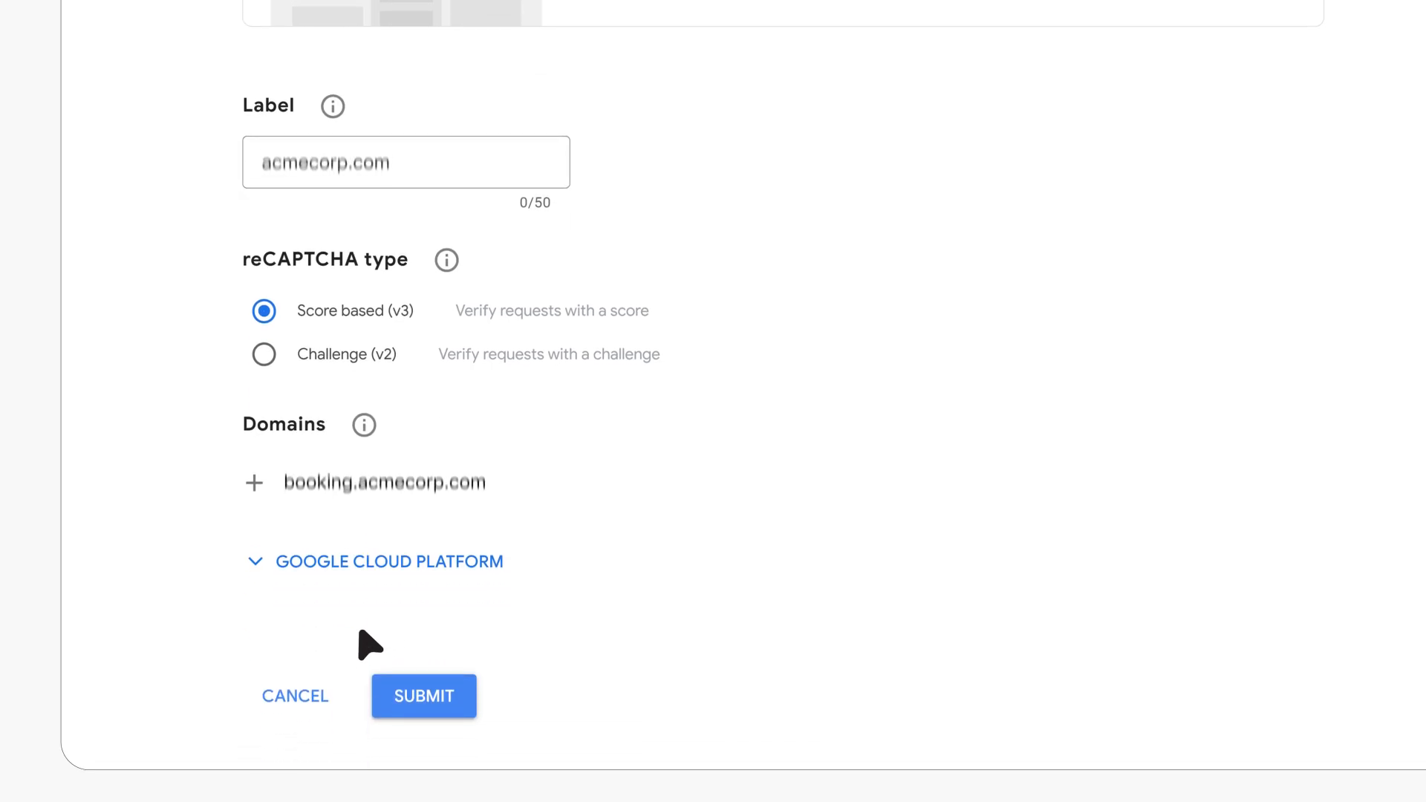
left_click(439, 652)
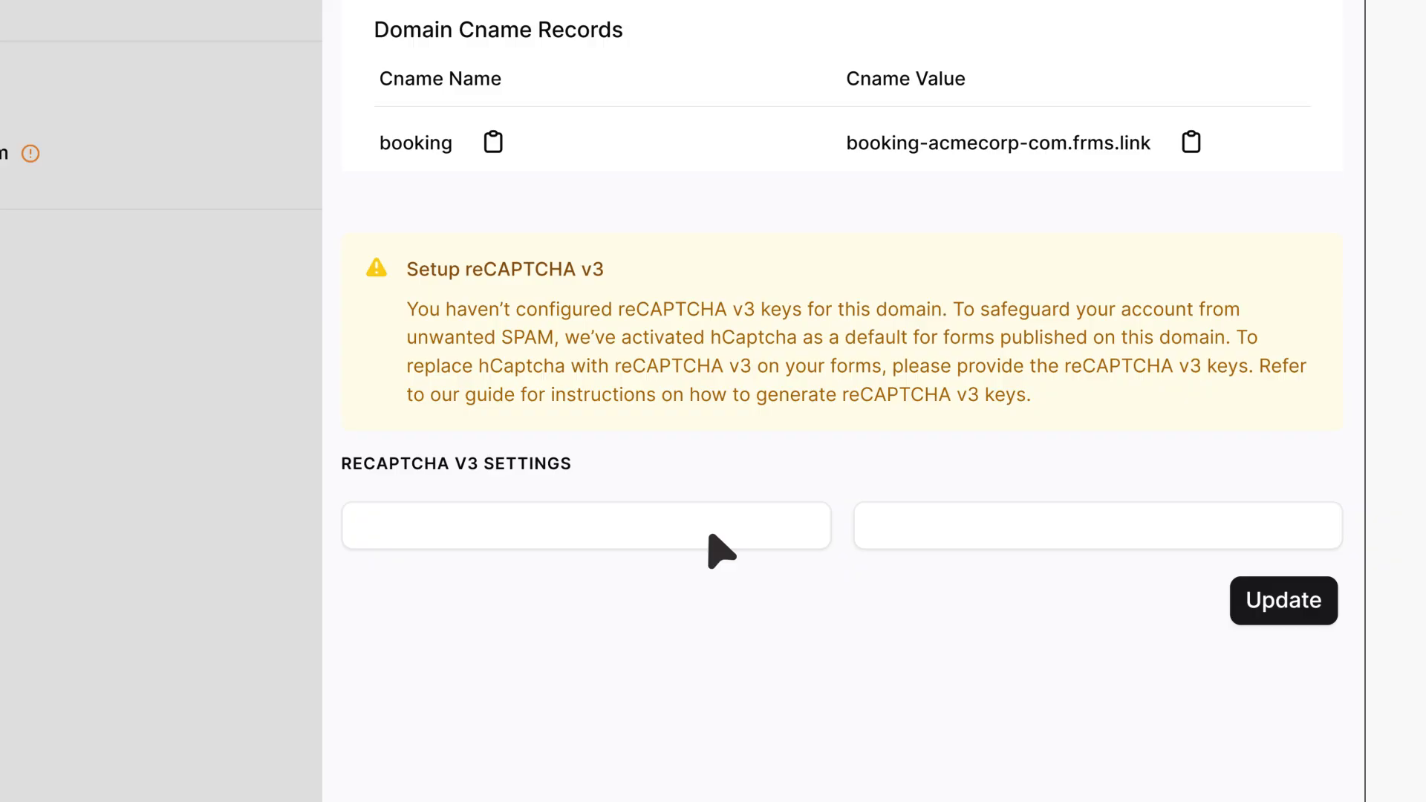
Paste the two reCAPTCHA v3 keys into the domain's reCAPTCHA v3 settings in the scheduling app and update them.
left_click(711, 537)
key("ctrl+v")
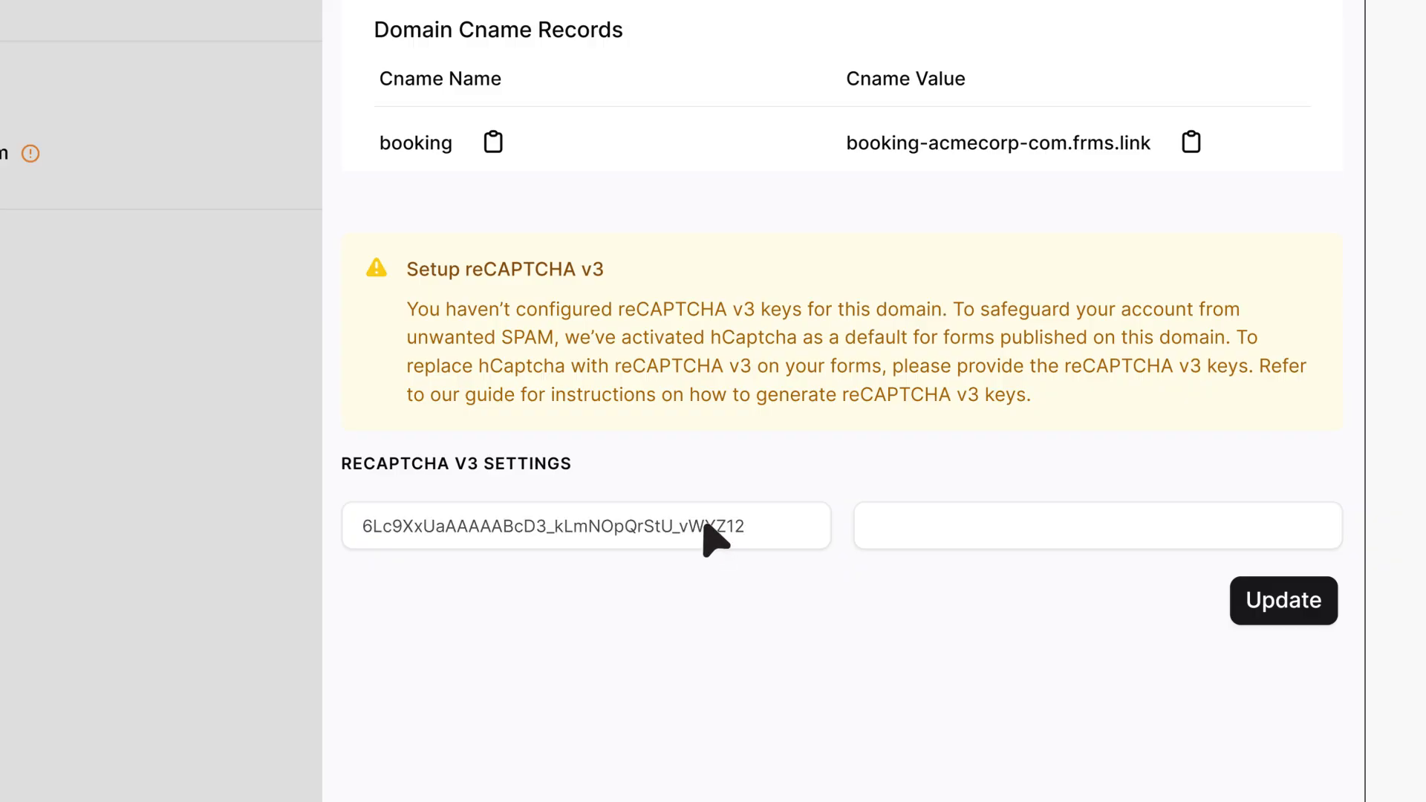
left_click(1066, 526)
key("ctrl+v")
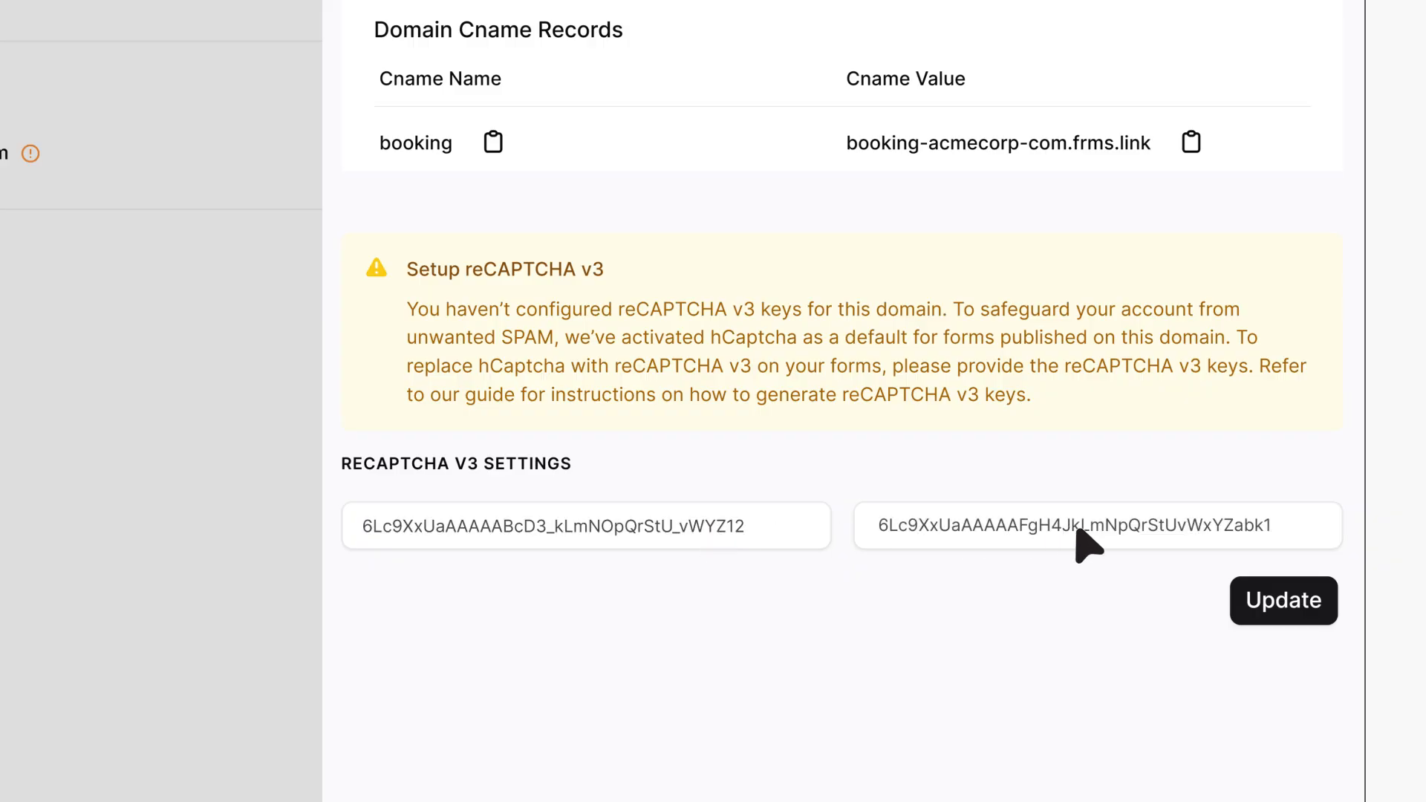
left_click(1290, 618)
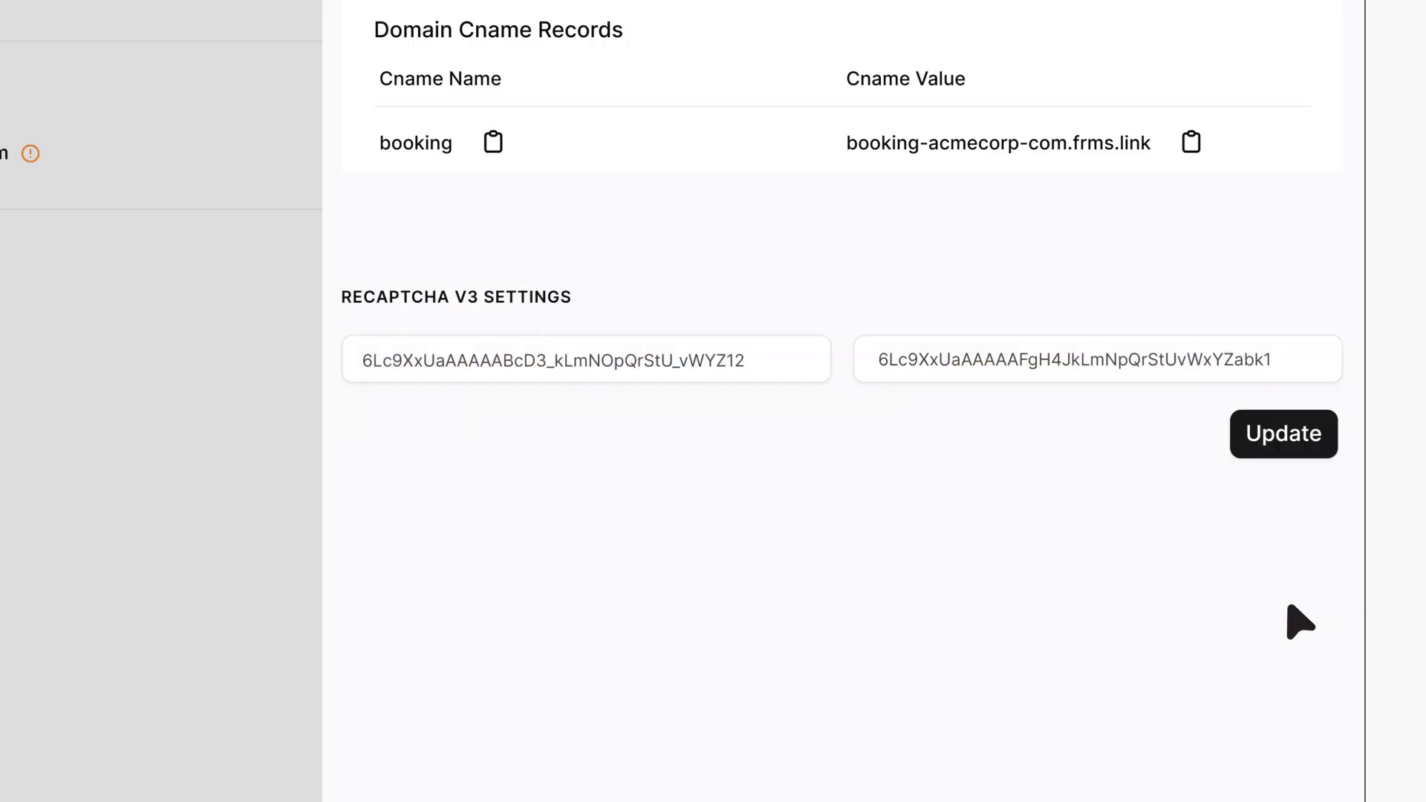
scroll(1300, 623, "down", 3)
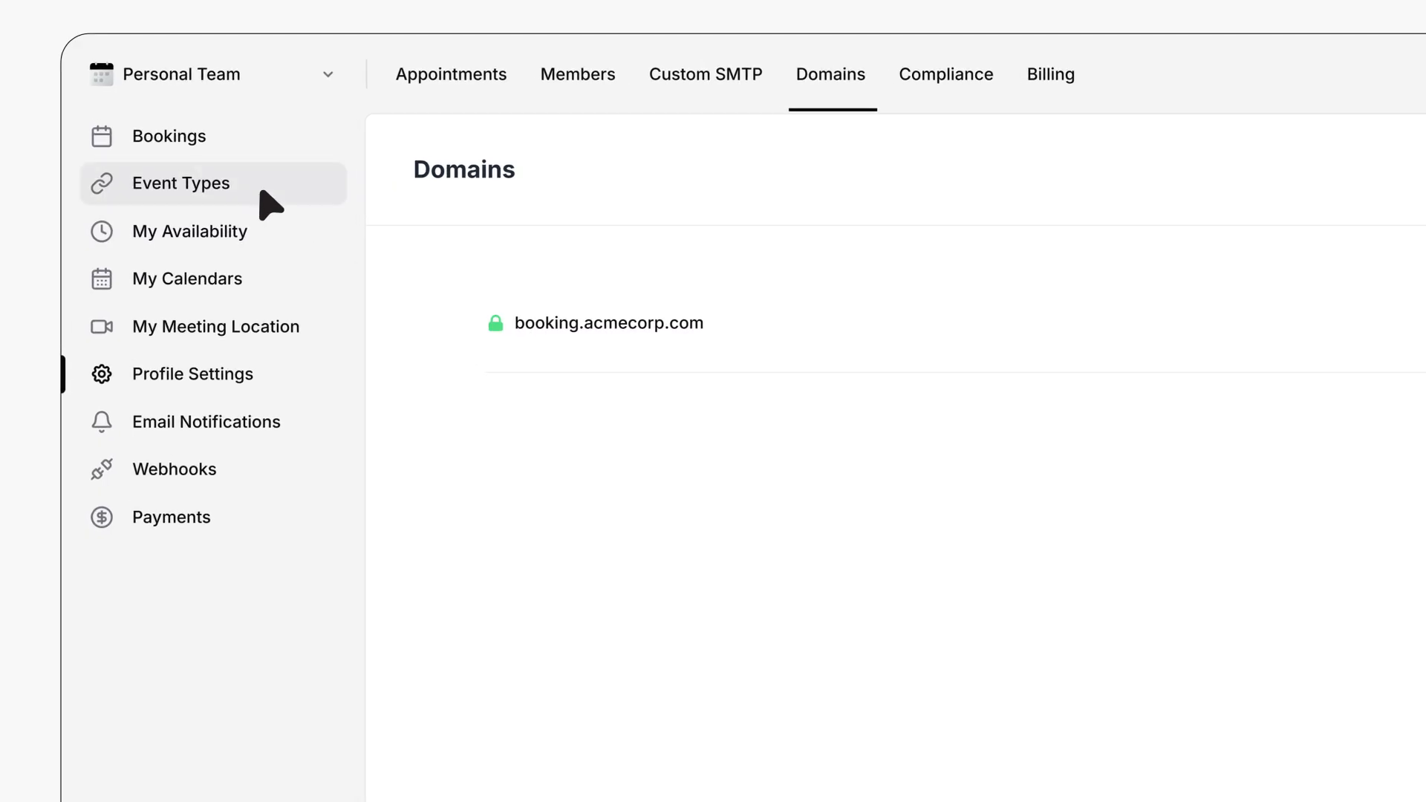
Change the Client Meeting event's link to the booking.acmecorp.com/ domain with the ending meeting, and update the event.
left_click(256, 194)
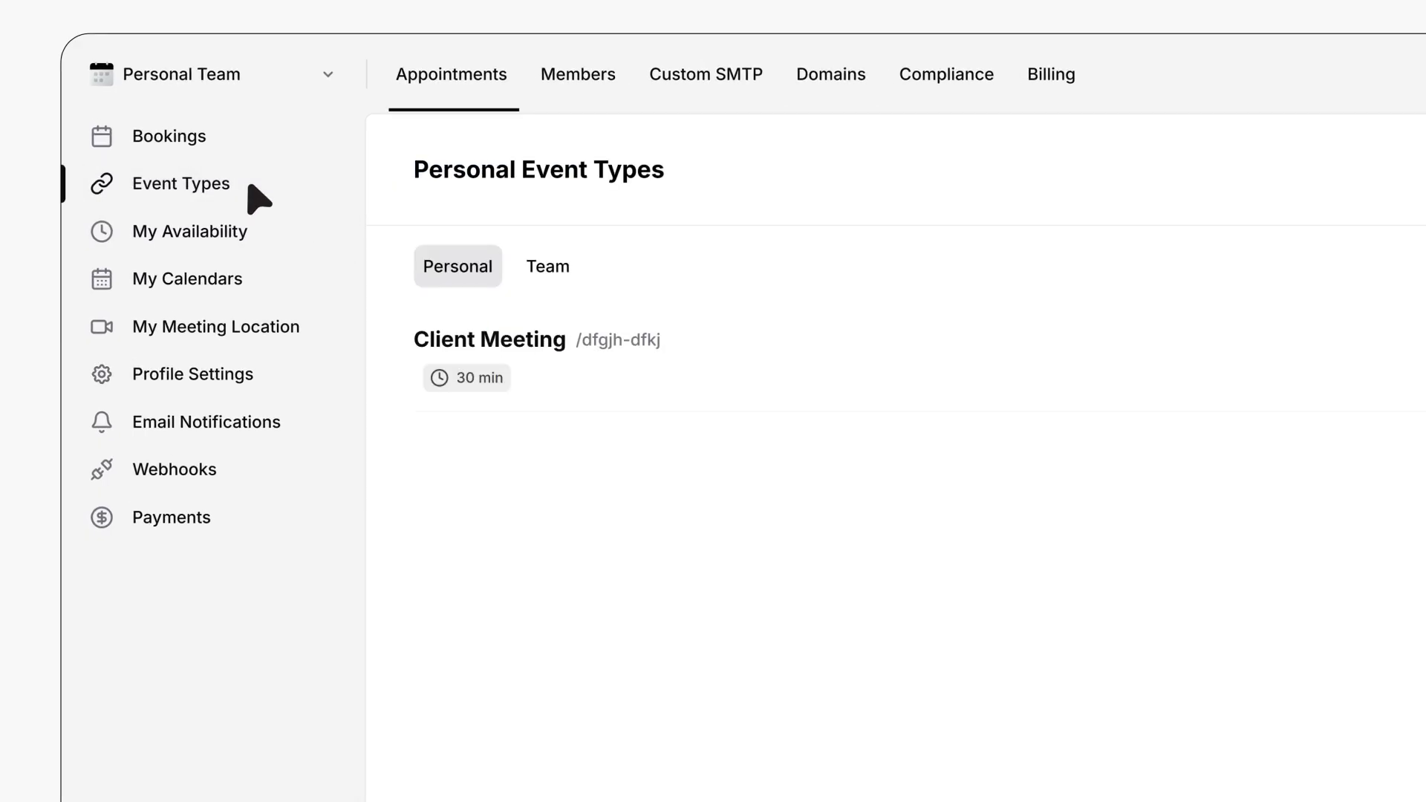
left_click(710, 381)
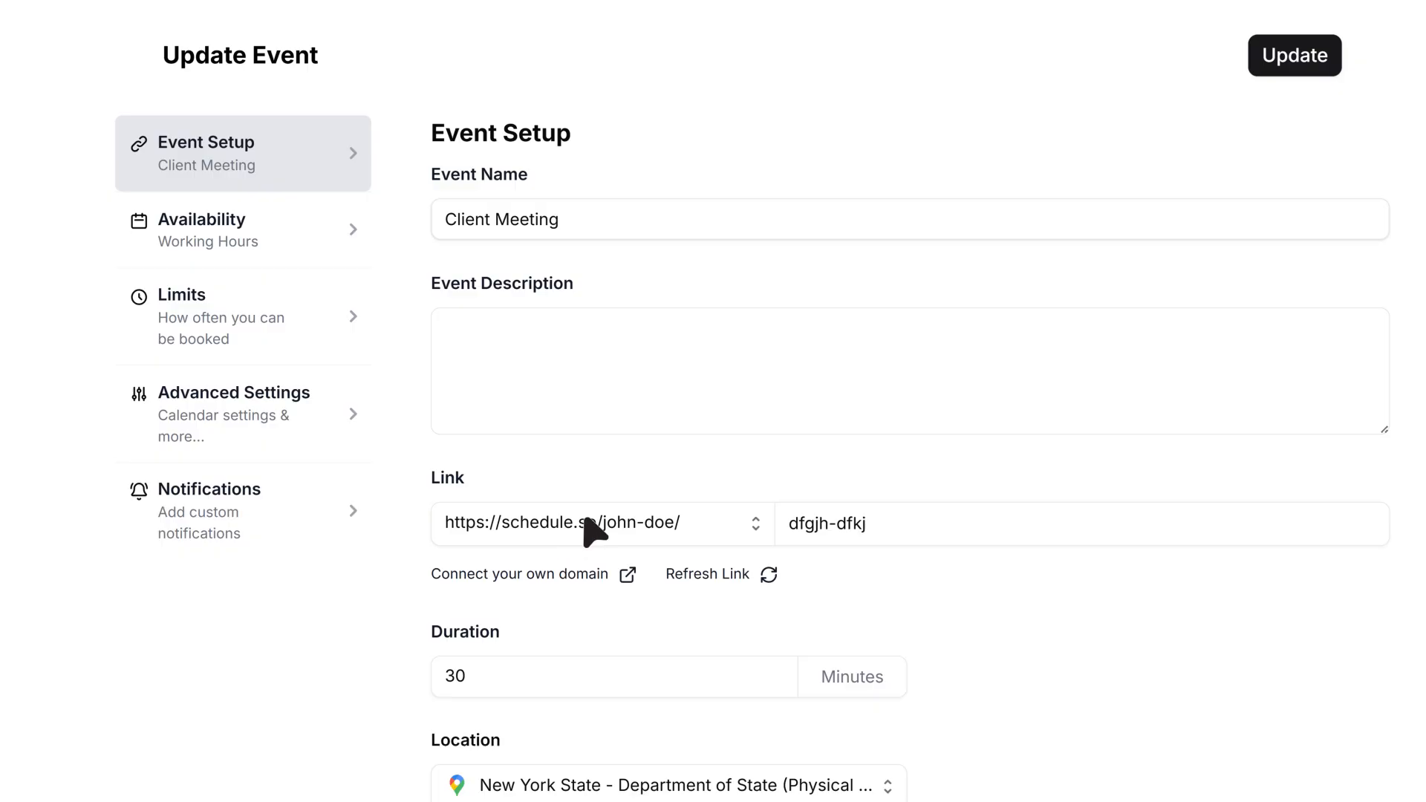
left_click(586, 528)
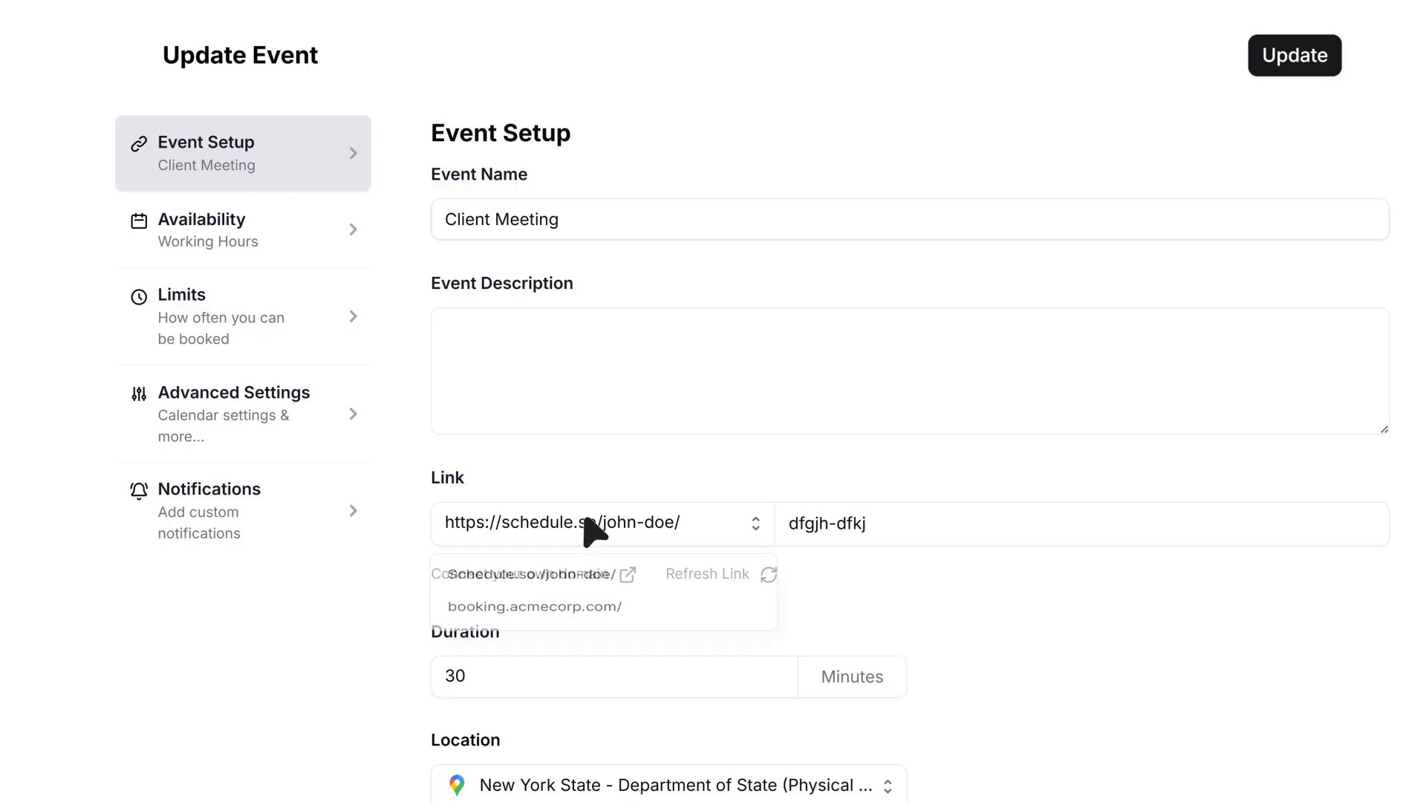
left_click(586, 621)
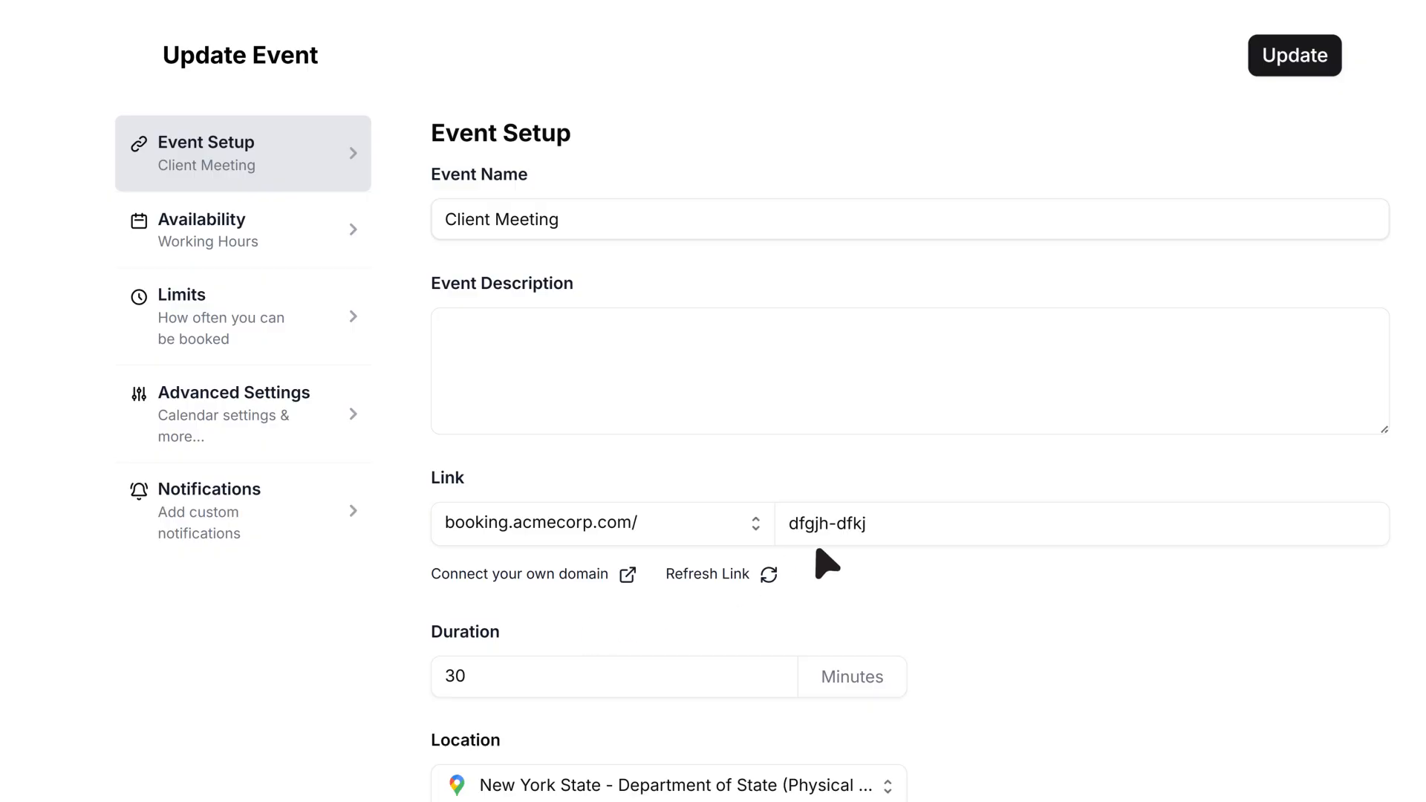
triple_click(903, 536)
type("meeting")
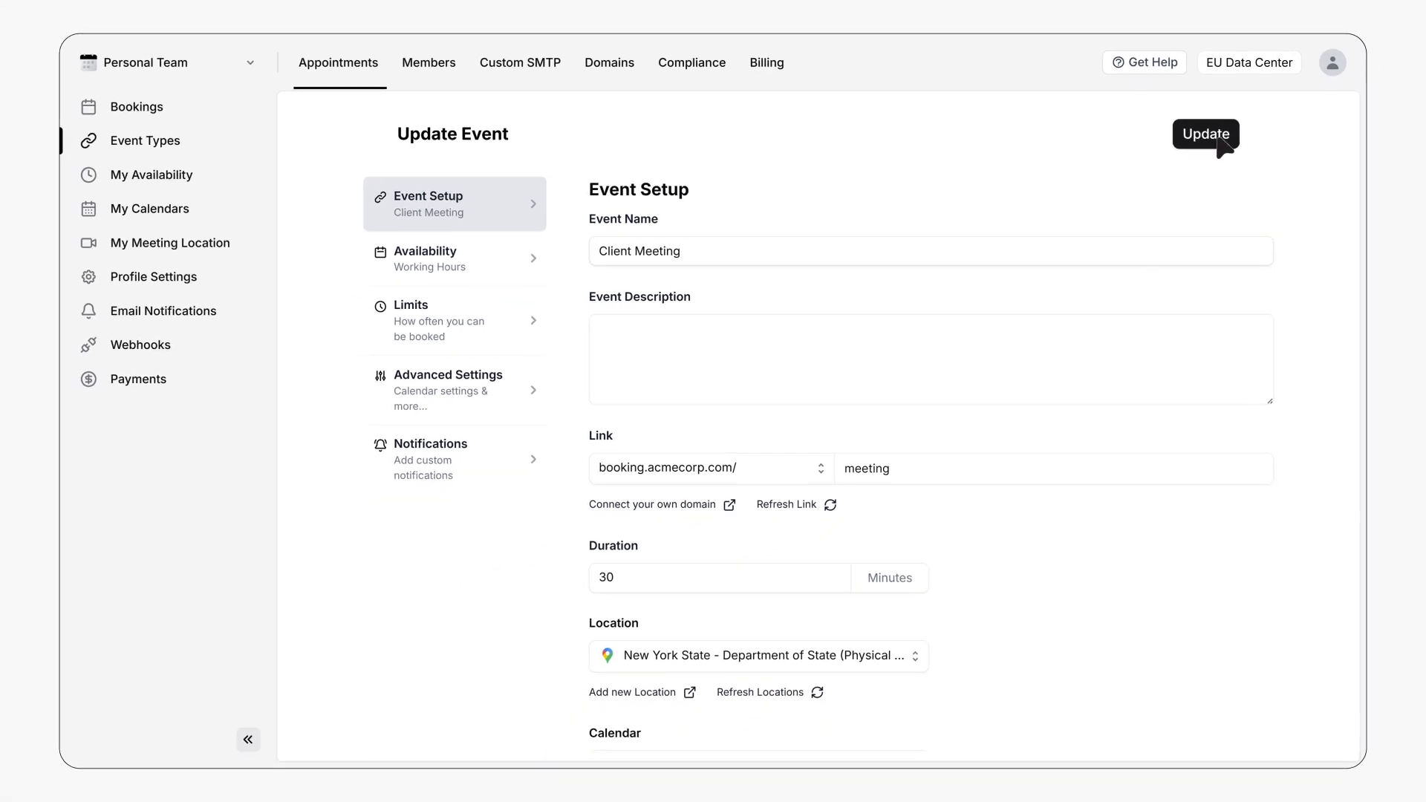
left_click(1206, 135)
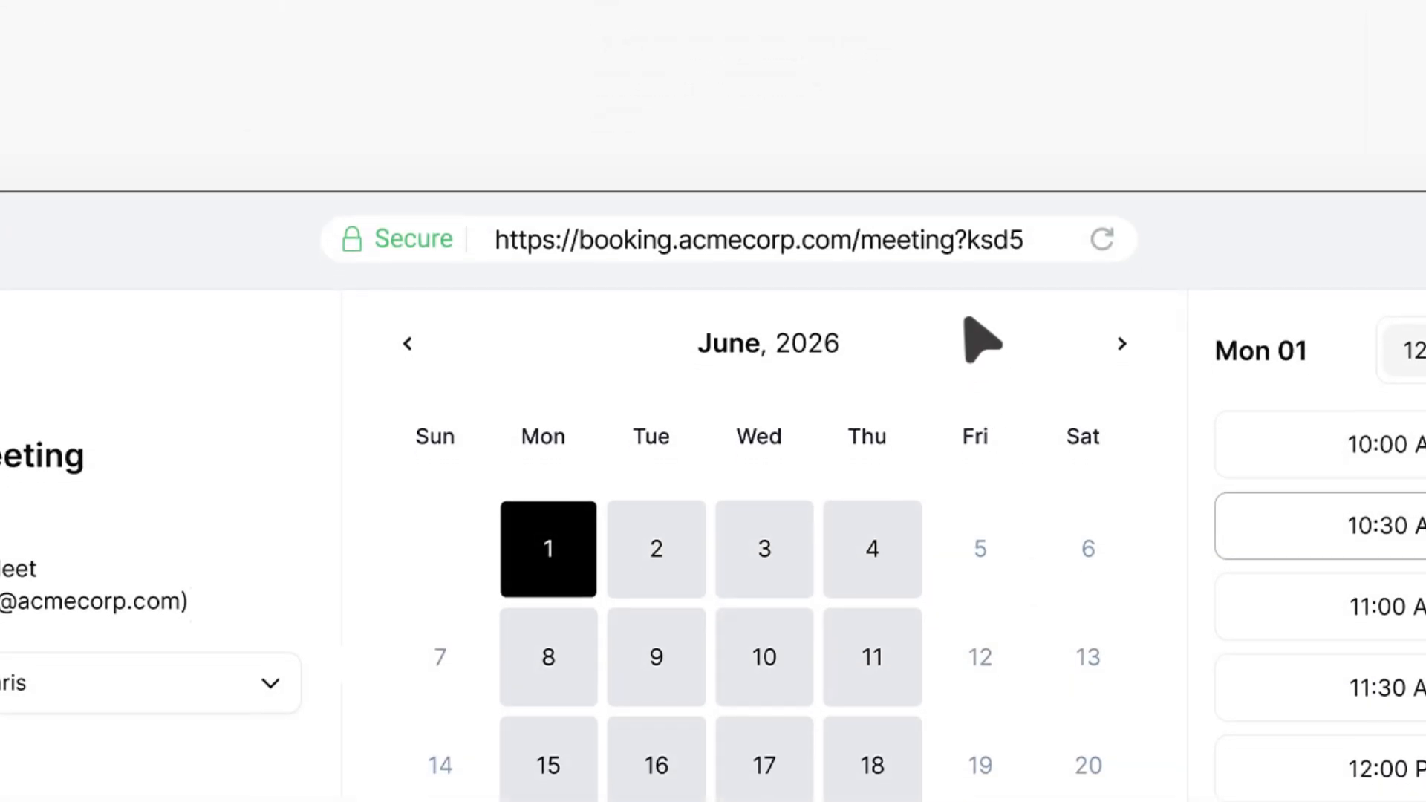